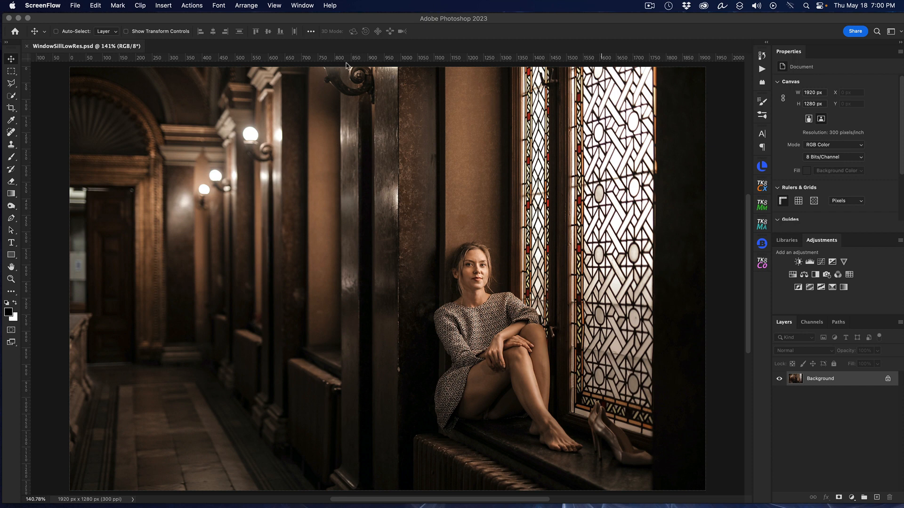
# Open Neural Filters for the window-sill photo and enable the Depth Blur filter.
pyautogui.click(349, 22)
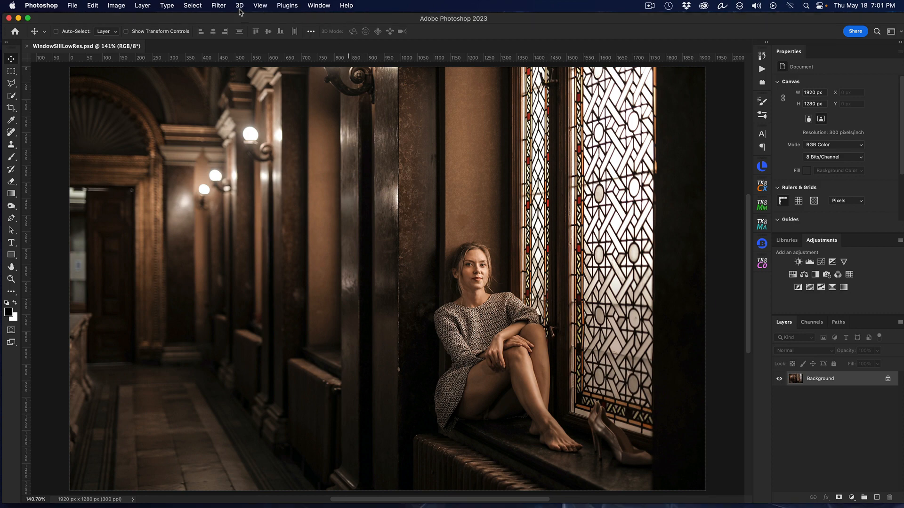
pyautogui.click(221, 7)
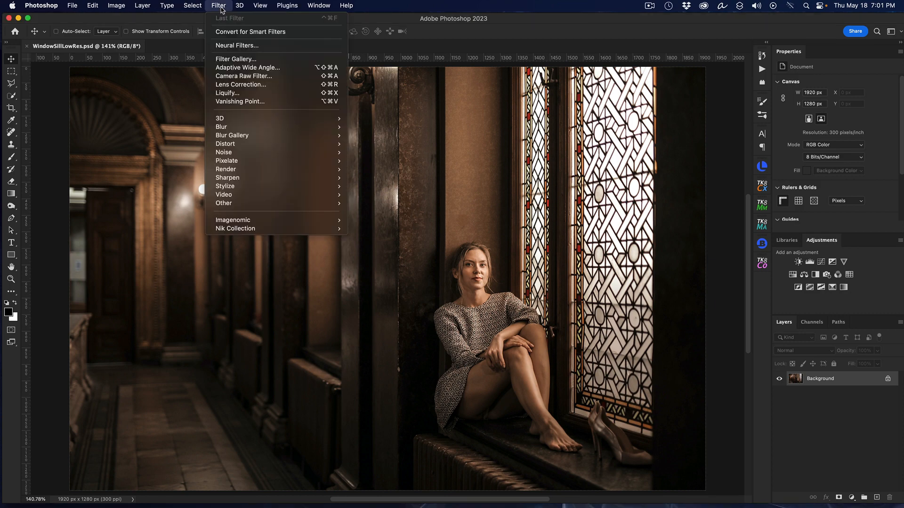
pyautogui.click(252, 47)
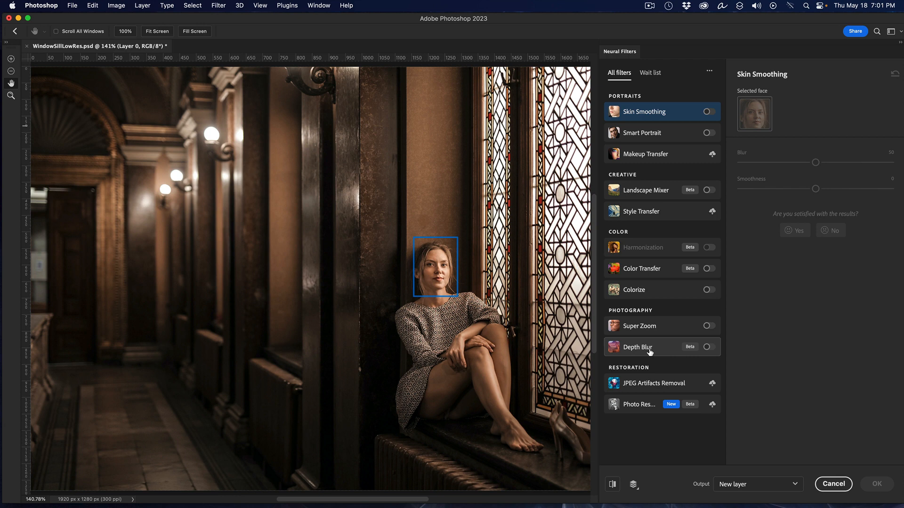
pyautogui.moveTo(649, 351)
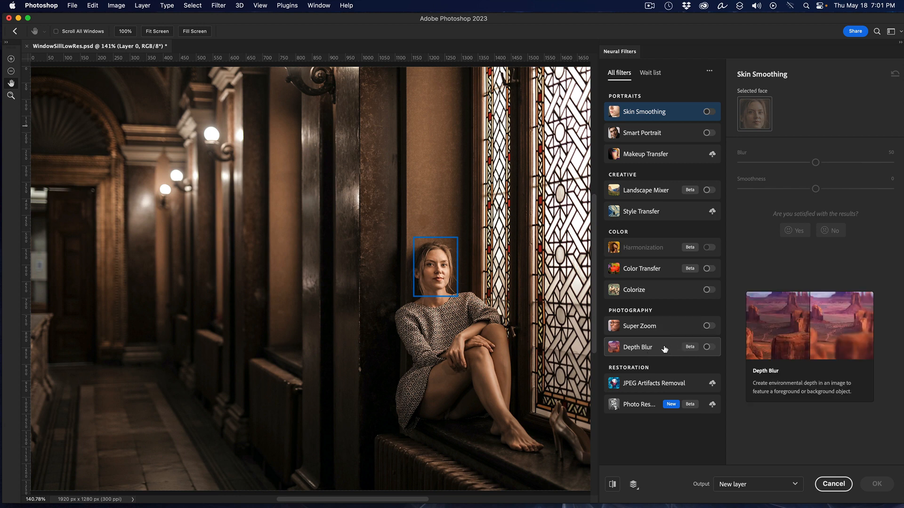
pyautogui.click(664, 349)
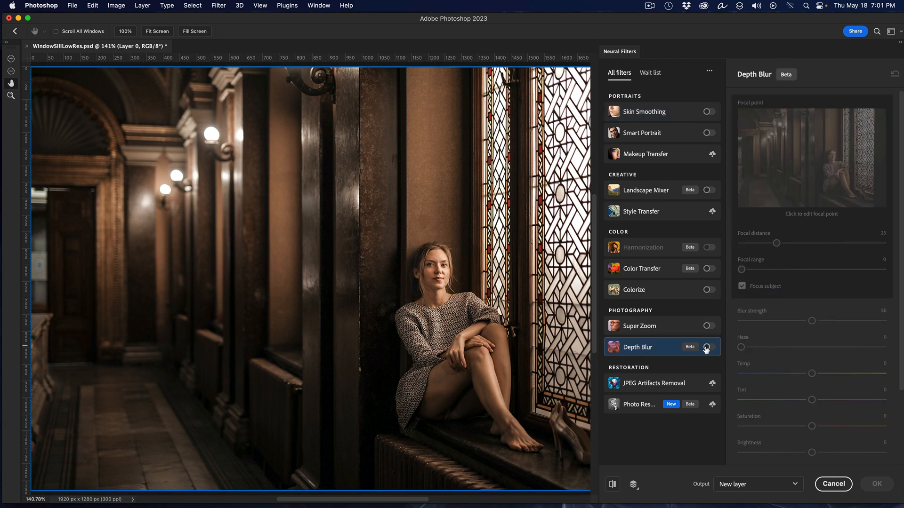
pyautogui.click(706, 349)
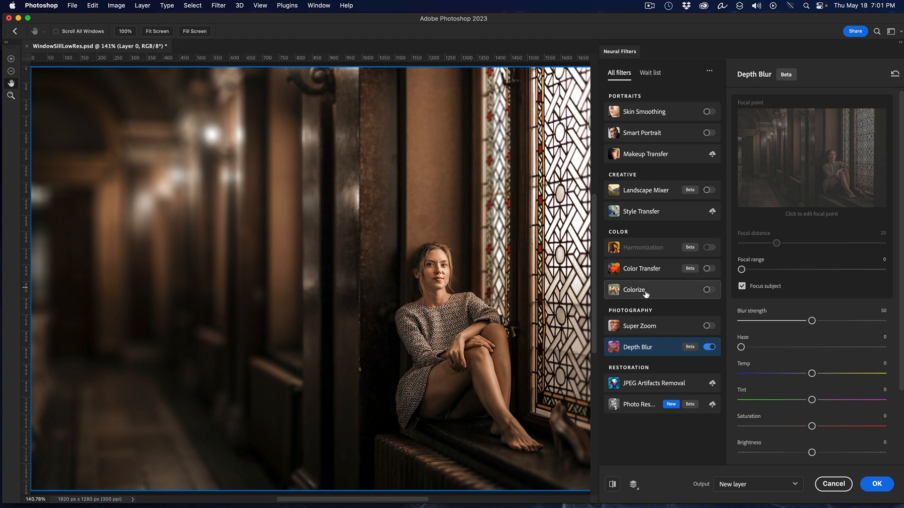
# Turn off Focus subject, test focal points on the far corridor and a middle pillar, and place the focal point on the woman's face.
pyautogui.click(742, 287)
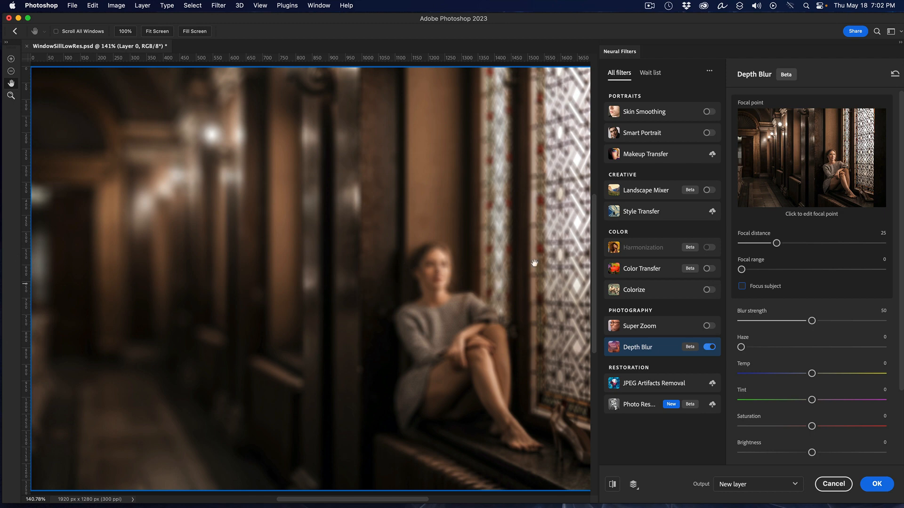
pyautogui.click(762, 146)
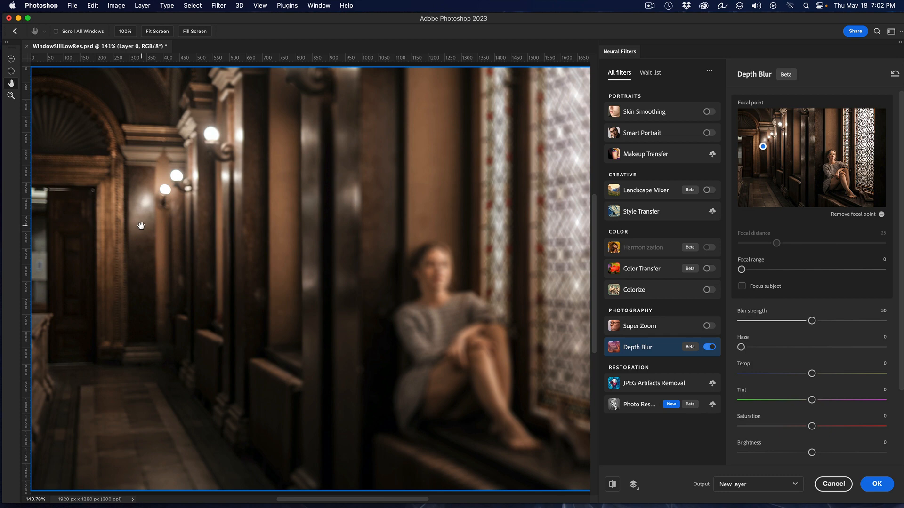
pyautogui.click(791, 142)
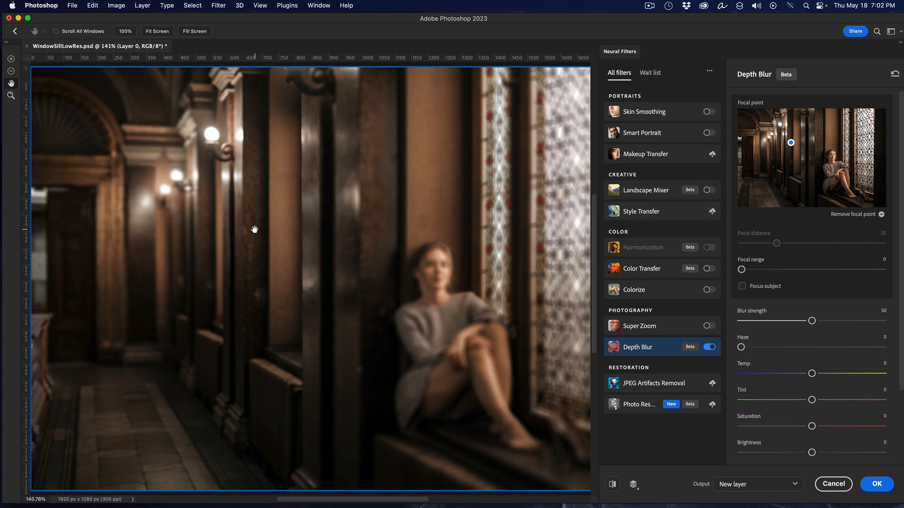
pyautogui.click(832, 156)
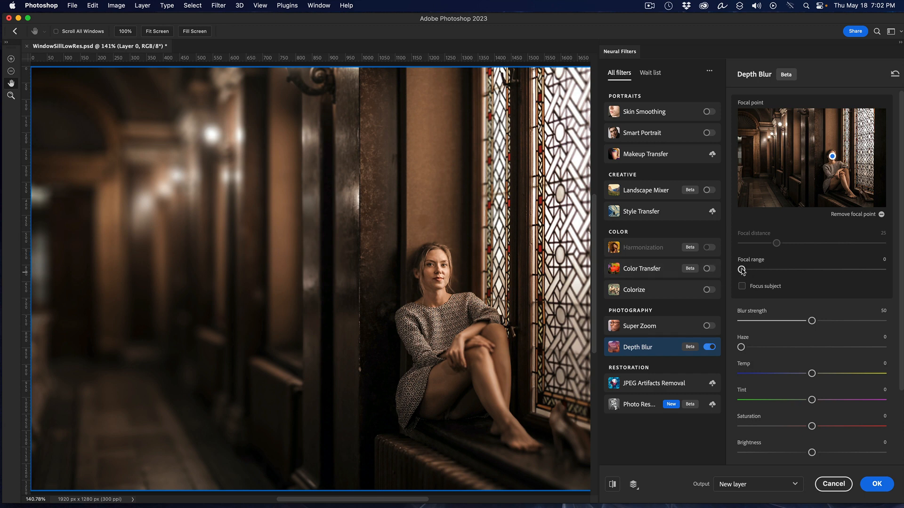
# Try focal range values of 45, 100 and 31 for the depth blur.
pyautogui.moveTo(741, 270); pyautogui.dragTo(805, 275)
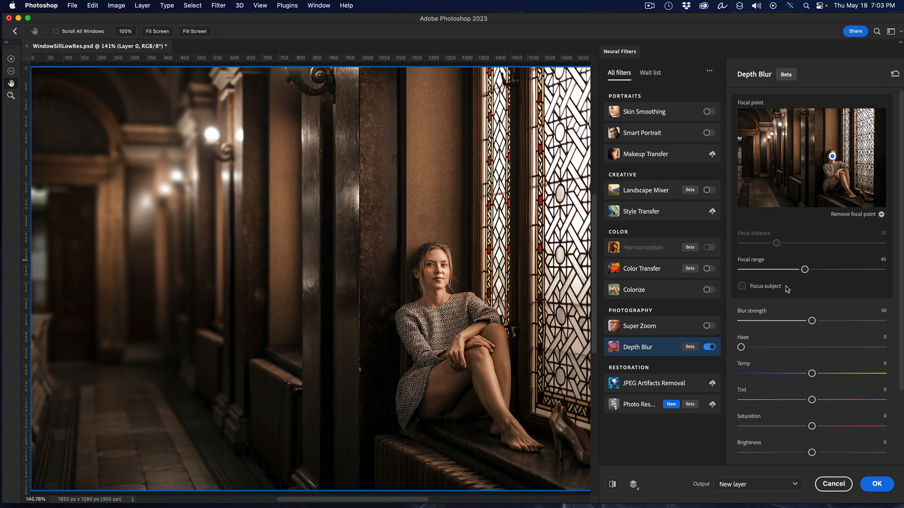
pyautogui.moveTo(805, 271); pyautogui.dragTo(891, 273)
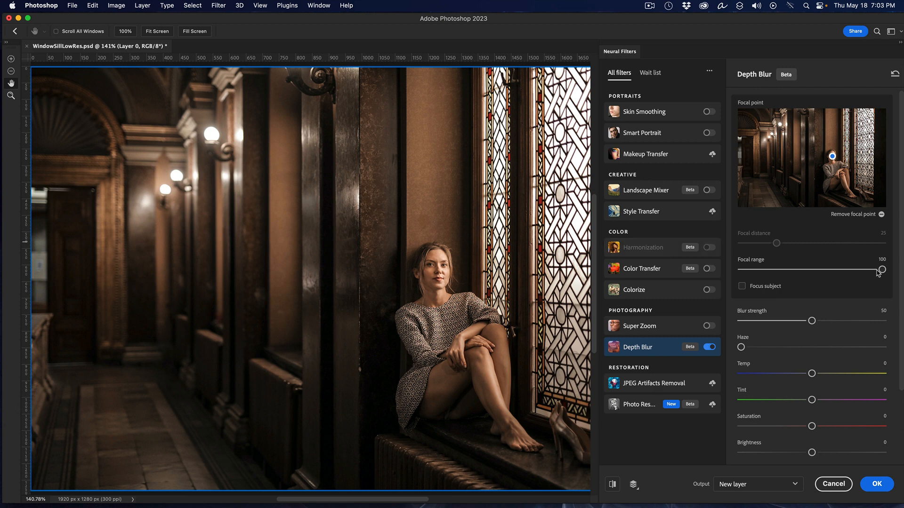
pyautogui.moveTo(885, 270); pyautogui.dragTo(785, 272)
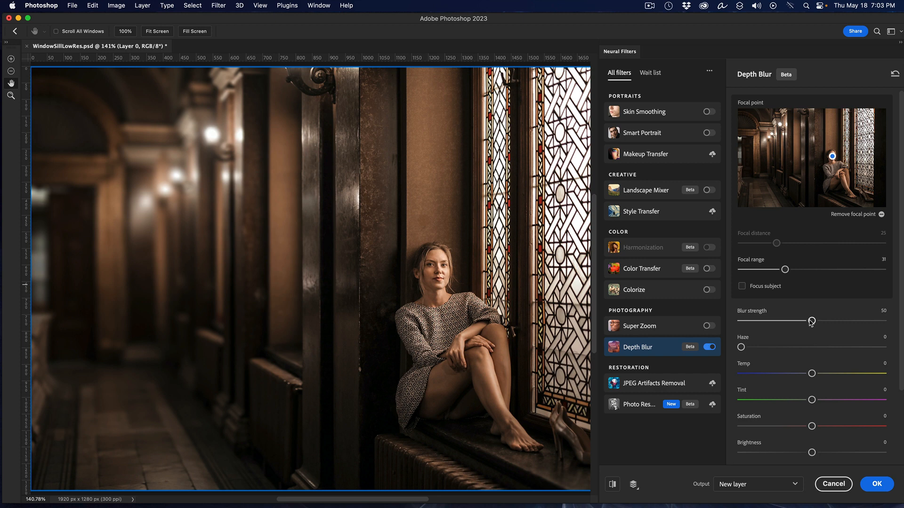
# Try blur strength values of 100, 0 and 27 on the background.
pyautogui.moveTo(810, 321); pyautogui.dragTo(883, 321)
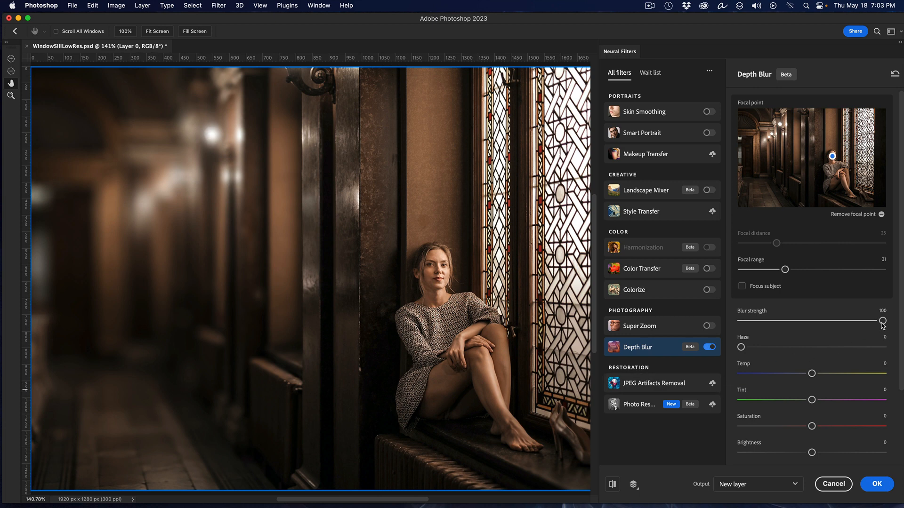
pyautogui.moveTo(883, 321); pyautogui.dragTo(701, 326)
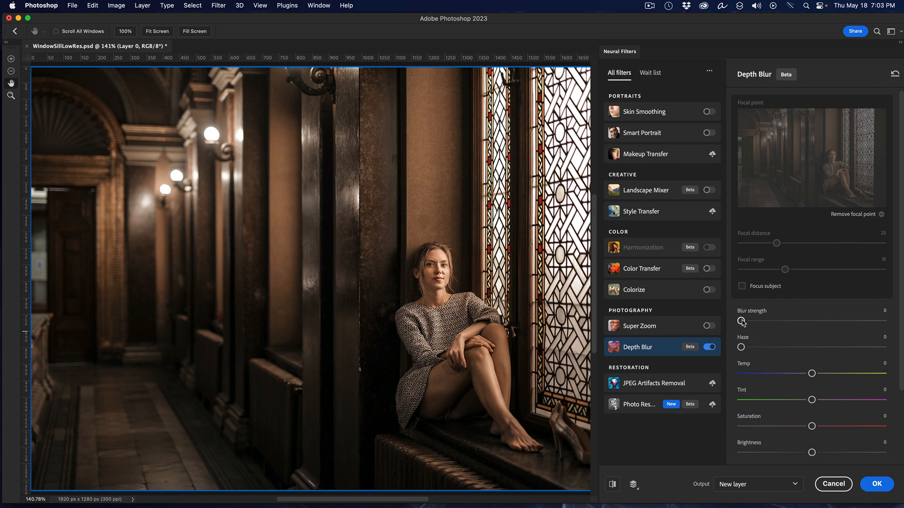
pyautogui.moveTo(741, 321); pyautogui.dragTo(779, 321)
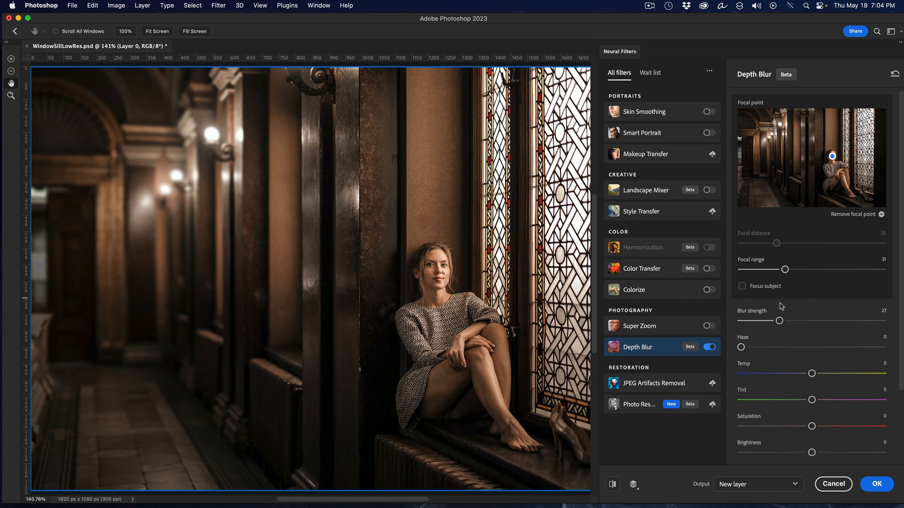
# Fine-tune the depth blur to a focal range of 17 and a blur strength of 35.
pyautogui.moveTo(779, 321); pyautogui.dragTo(789, 321)
pyautogui.moveTo(784, 270); pyautogui.dragTo(775, 274)
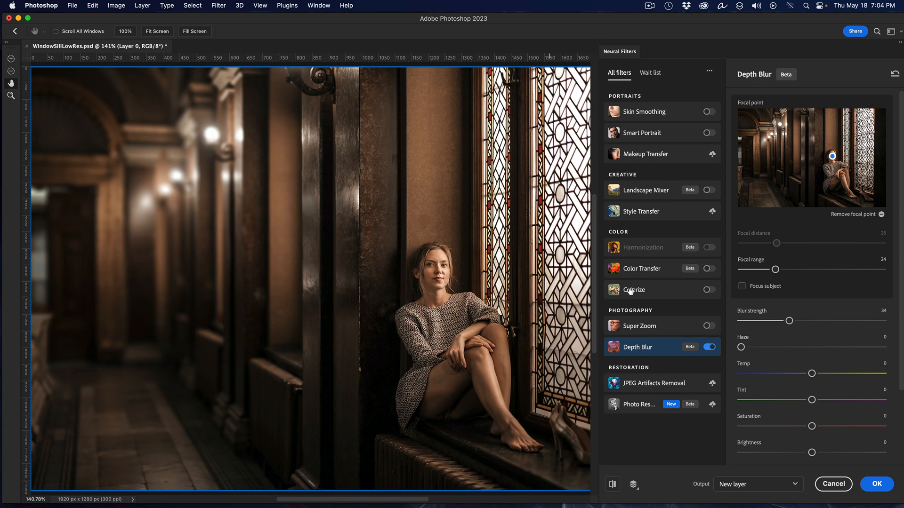
pyautogui.moveTo(775, 270); pyautogui.dragTo(764, 273)
pyautogui.moveTo(789, 322); pyautogui.dragTo(796, 324)
pyautogui.moveTo(796, 324); pyautogui.dragTo(790, 326)
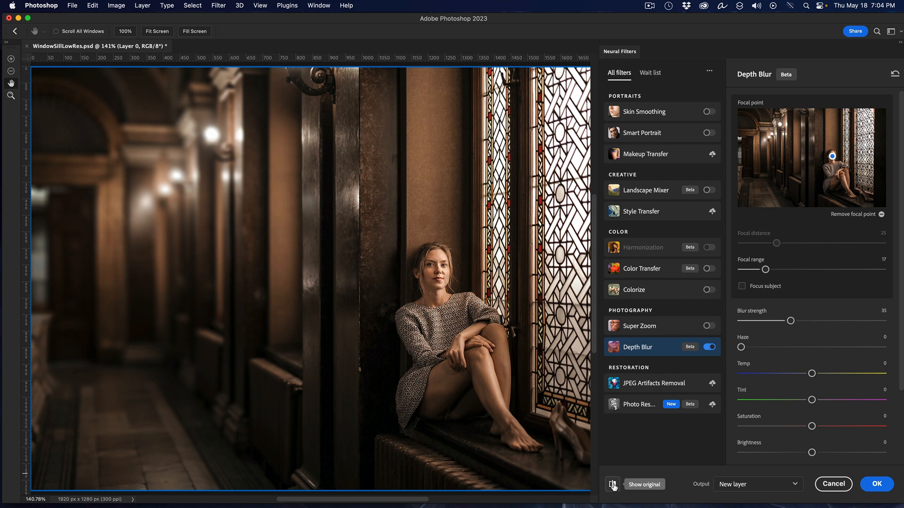
# Compare the depth-blurred preview with the original image twice.
pyautogui.click(613, 485)
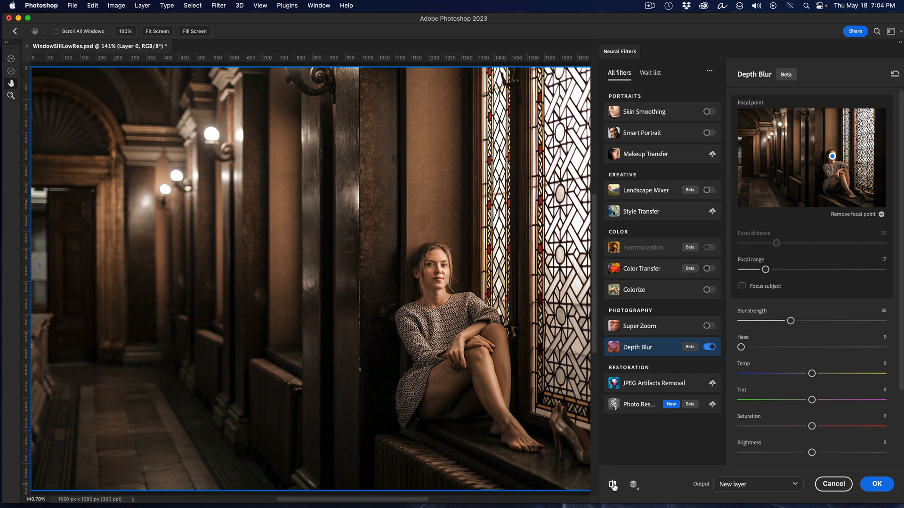
pyautogui.click(613, 486)
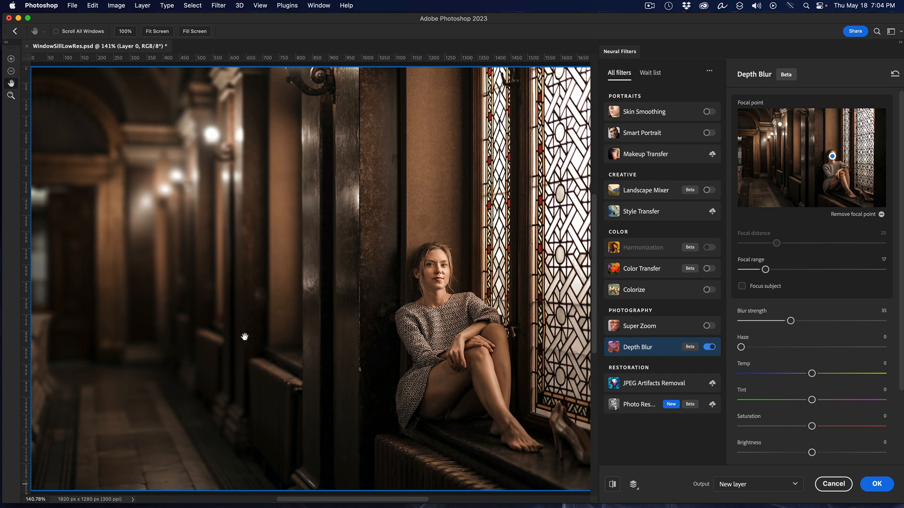
pyautogui.click(613, 485)
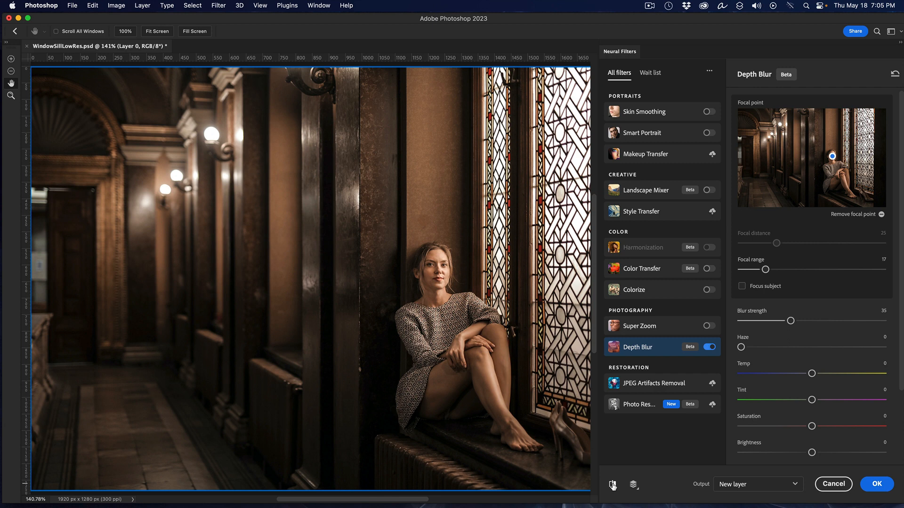
pyautogui.click(612, 486)
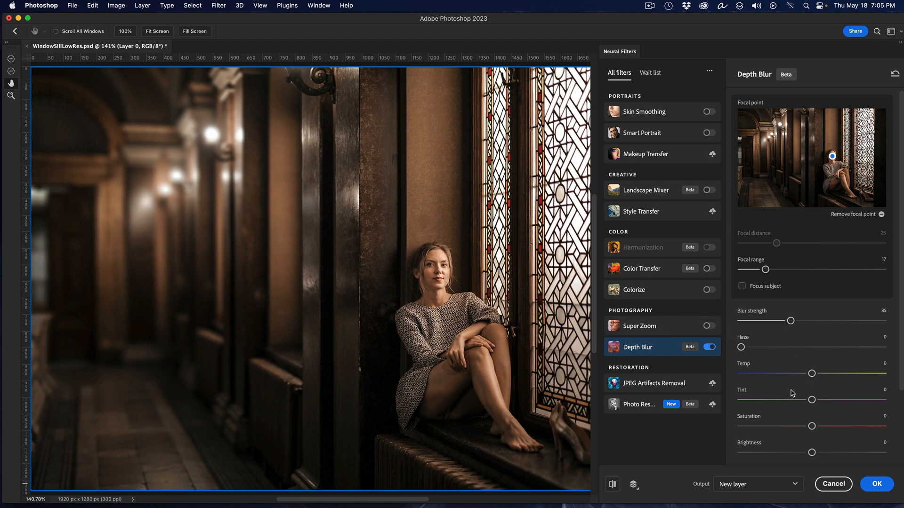
# Try haze values of 40 and 18 on the background, and return the haze to 0.
pyautogui.scroll(-3, 774, 359)
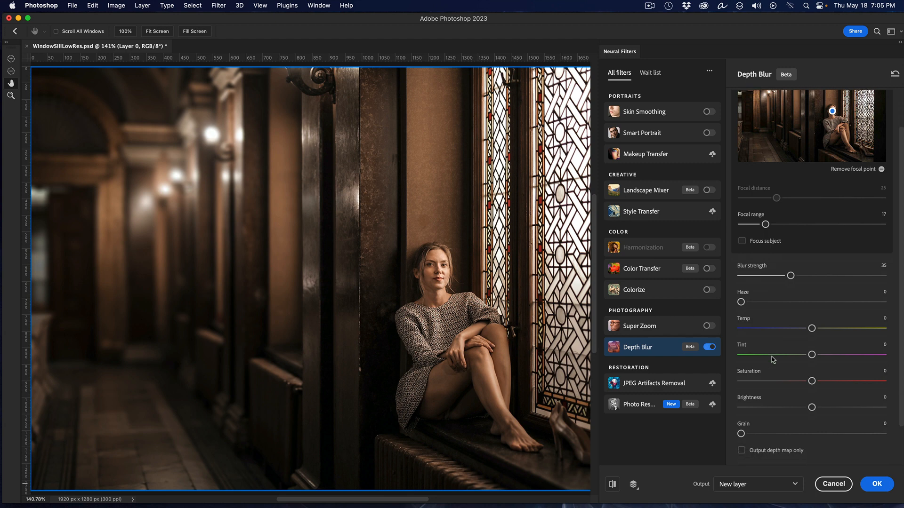
pyautogui.scroll(-1, 772, 360)
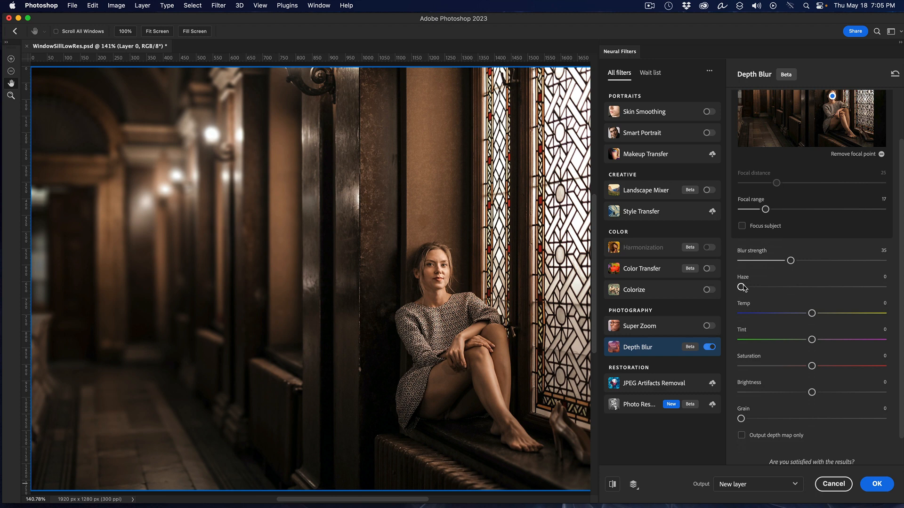
pyautogui.moveTo(742, 287); pyautogui.dragTo(797, 289)
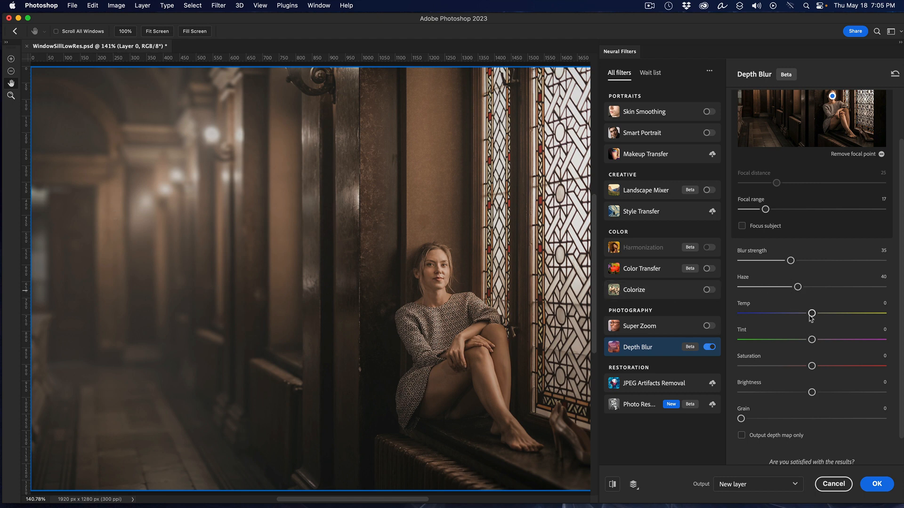
pyautogui.moveTo(798, 287); pyautogui.dragTo(764, 291)
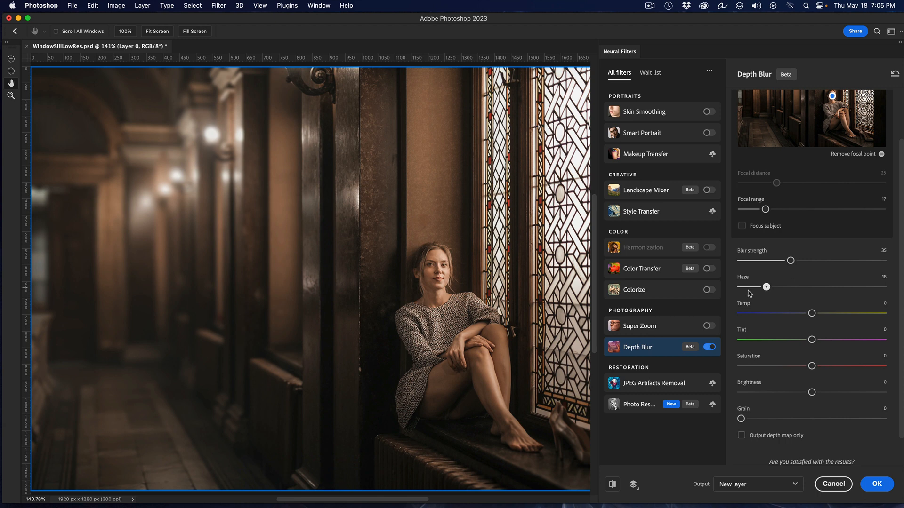
pyautogui.moveTo(750, 294); pyautogui.dragTo(724, 295)
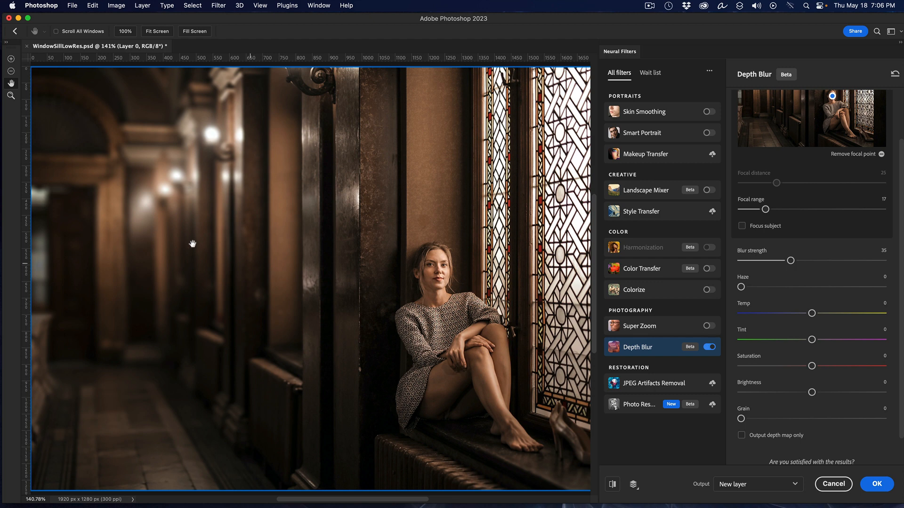
# Inspect the blurred corridor up close, set the grain to 6, and compare the result with the original image.
pyautogui.click(11, 95)
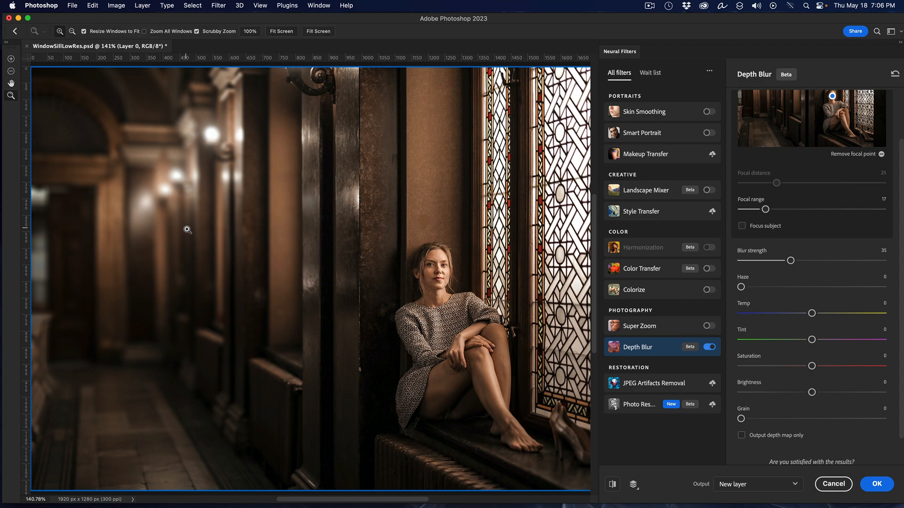
pyautogui.click(206, 256)
pyautogui.click(206, 265)
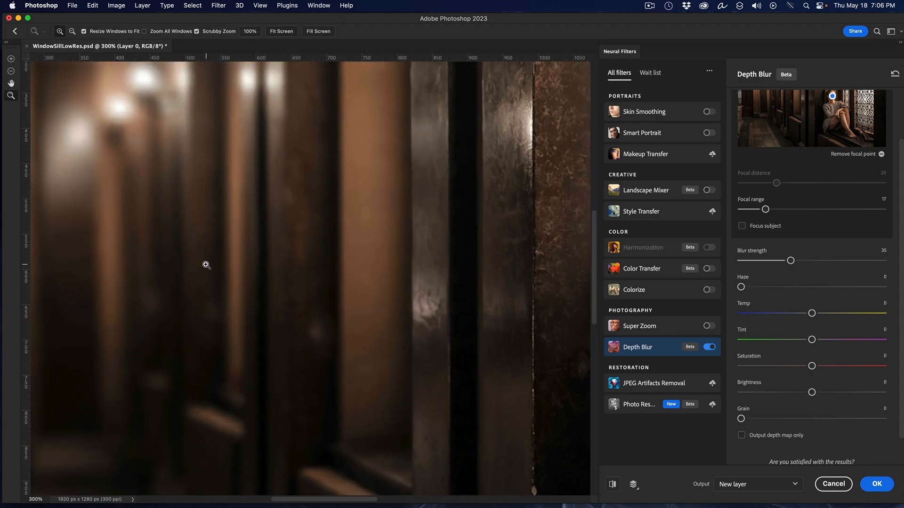
pyautogui.click(206, 264)
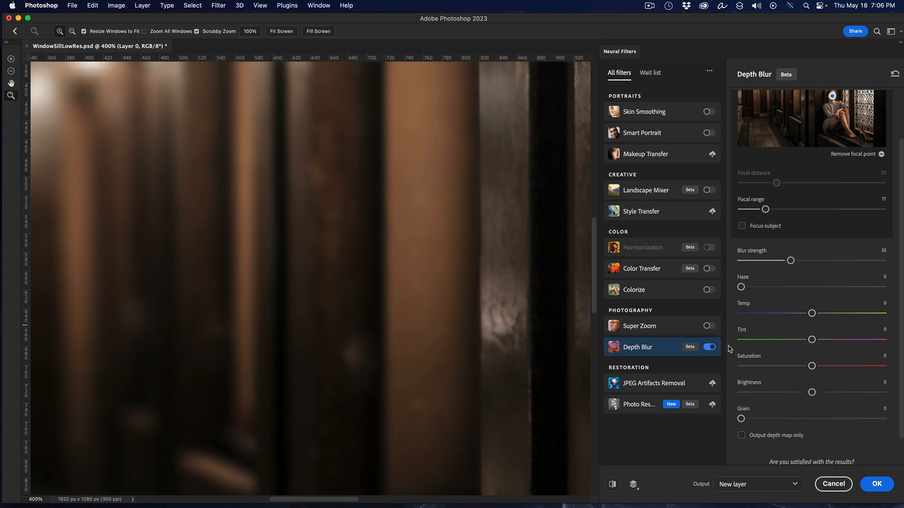
pyautogui.moveTo(741, 422)
pyautogui.mouseDown()
pyautogui.moveTo(756, 421)
pyautogui.moveTo(746, 417)
pyautogui.mouseUp()
pyautogui.keyDown('alt'); pyautogui.click(238, 158); pyautogui.keyUp('alt')
pyautogui.keyDown('alt'); pyautogui.click(237, 158); pyautogui.keyUp('alt')
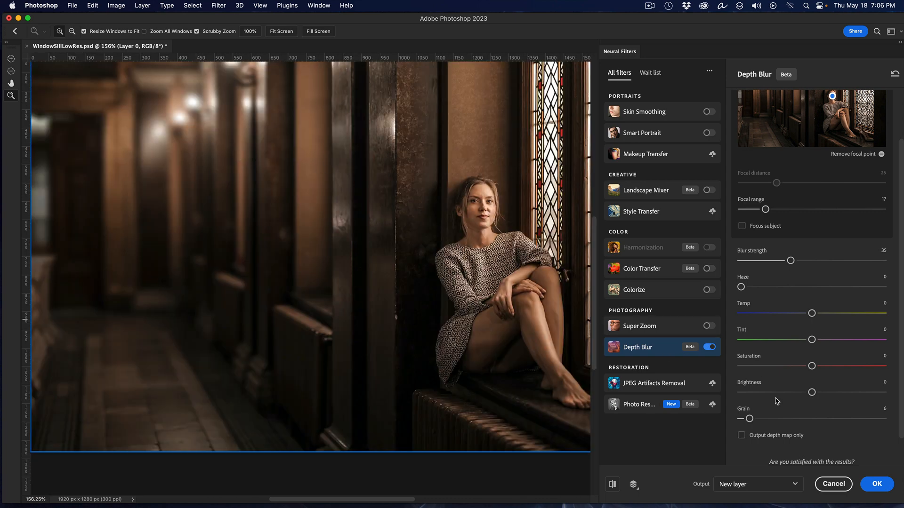
pyautogui.click(614, 484)
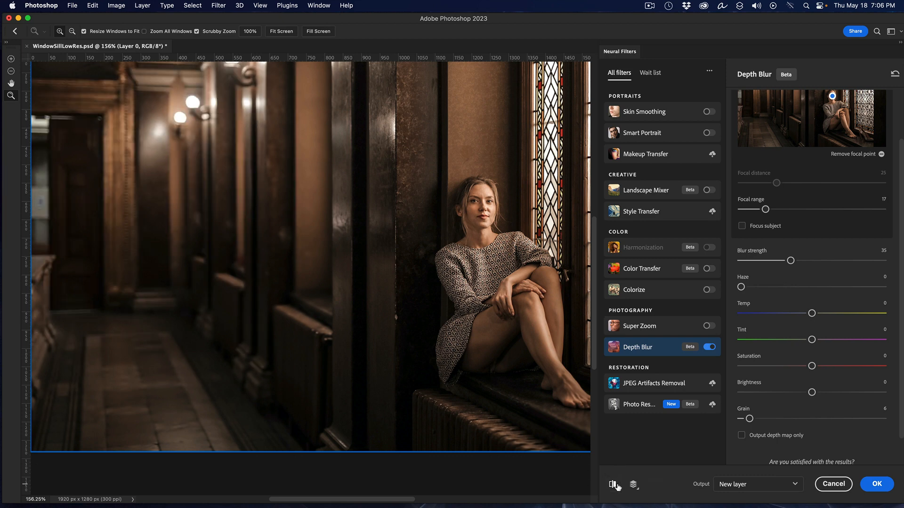
pyautogui.click(613, 485)
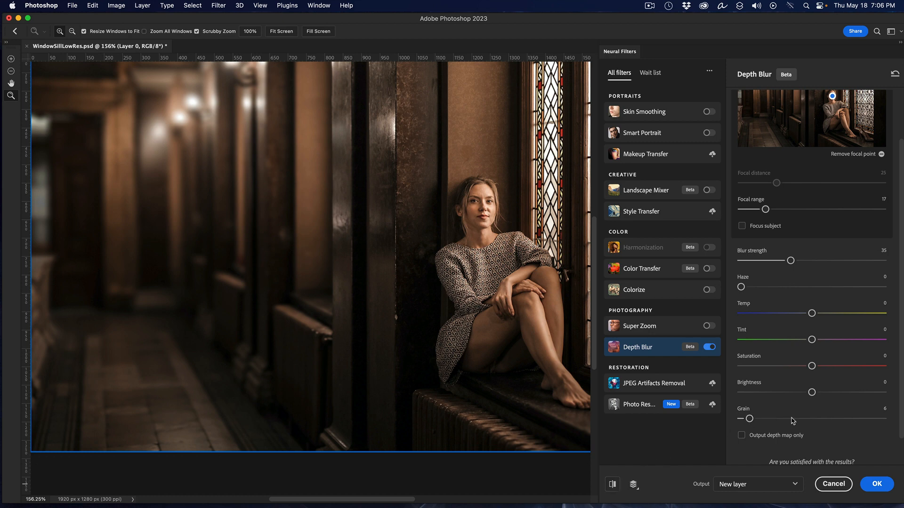
# Set the Depth Blur filter to output only the depth map.
pyautogui.scroll(-2, 792, 420)
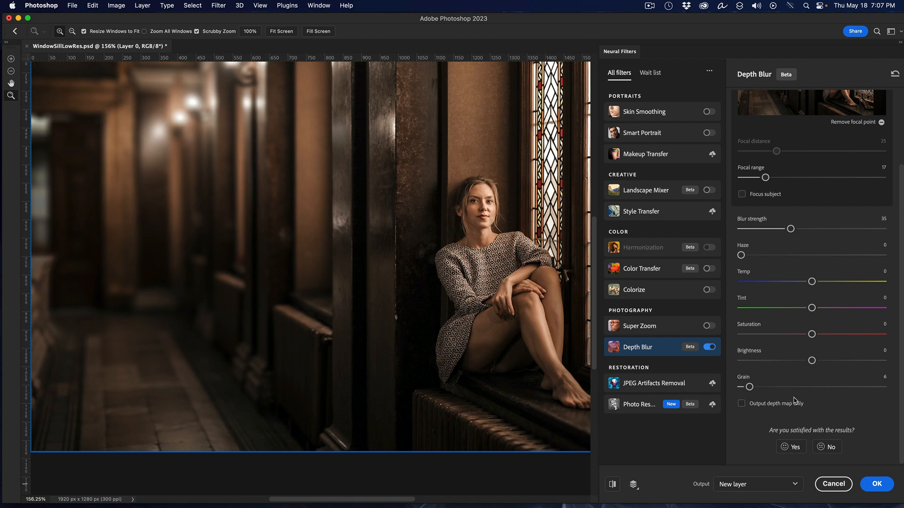
pyautogui.click(740, 404)
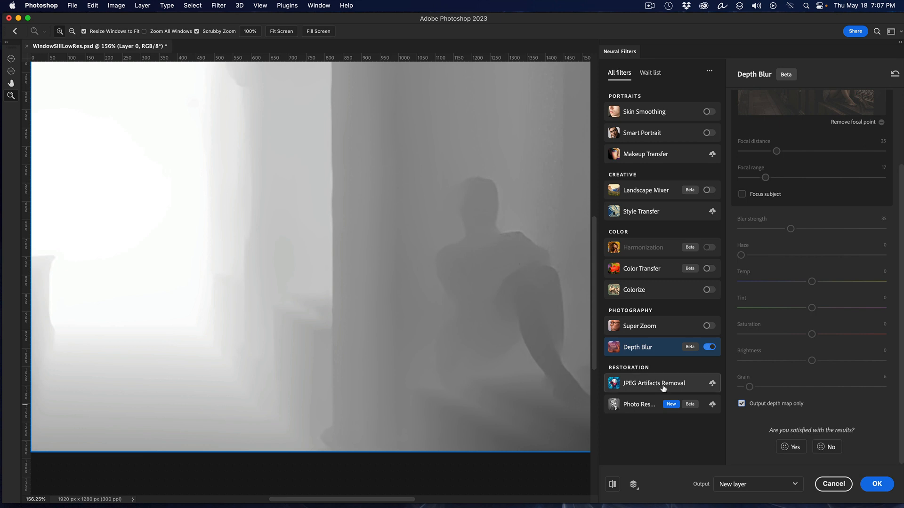
# Turn off the depth-map-only output and apply the Depth Blur filter with its result sent to a new layer.
pyautogui.click(741, 404)
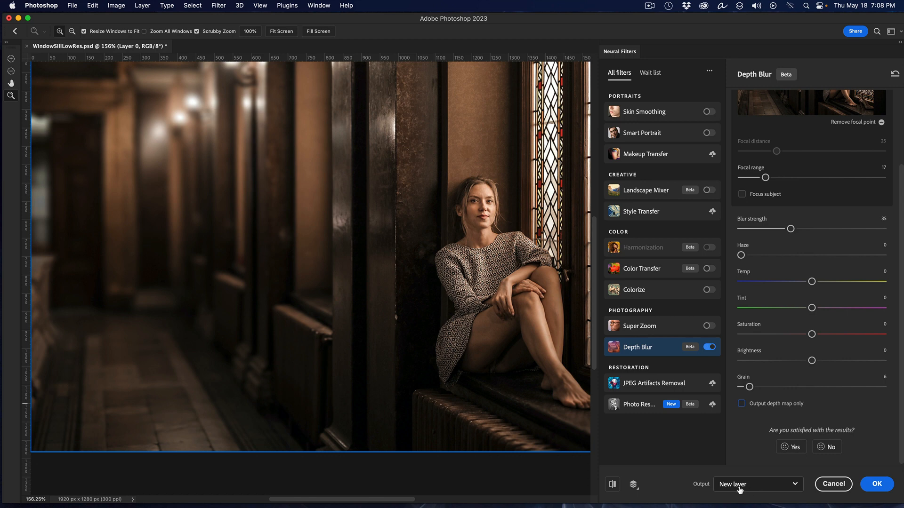
pyautogui.click(795, 486)
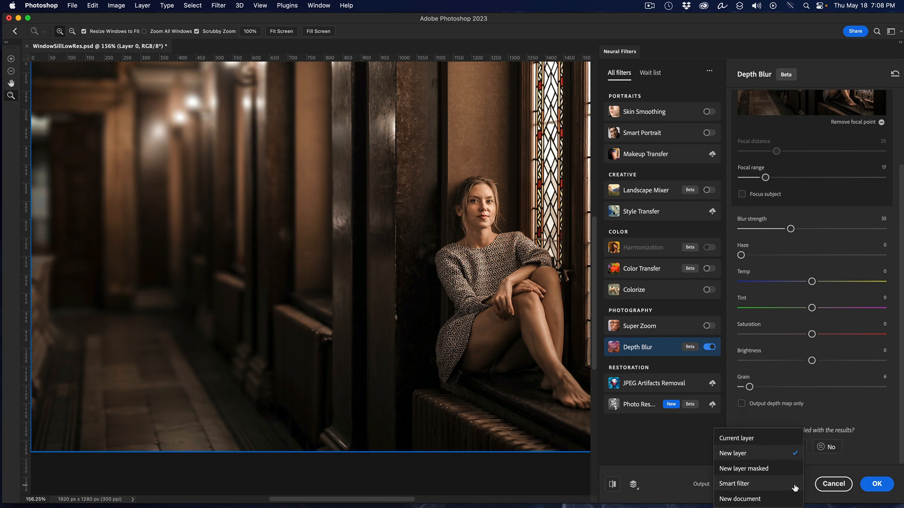
pyautogui.click(763, 444)
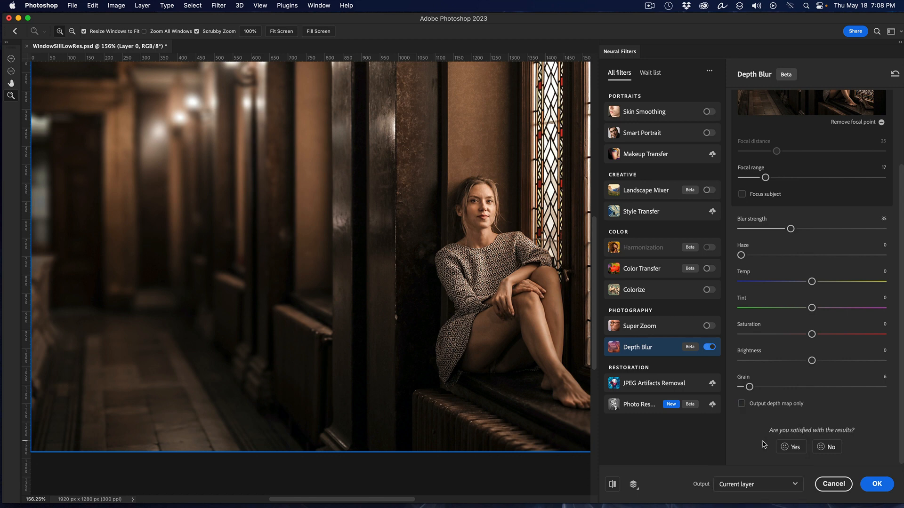
pyautogui.click(794, 486)
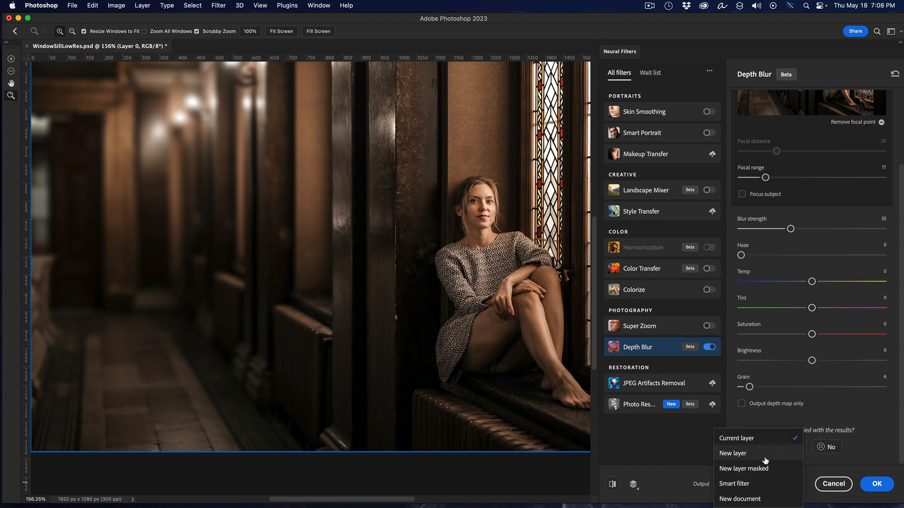
pyautogui.click(765, 457)
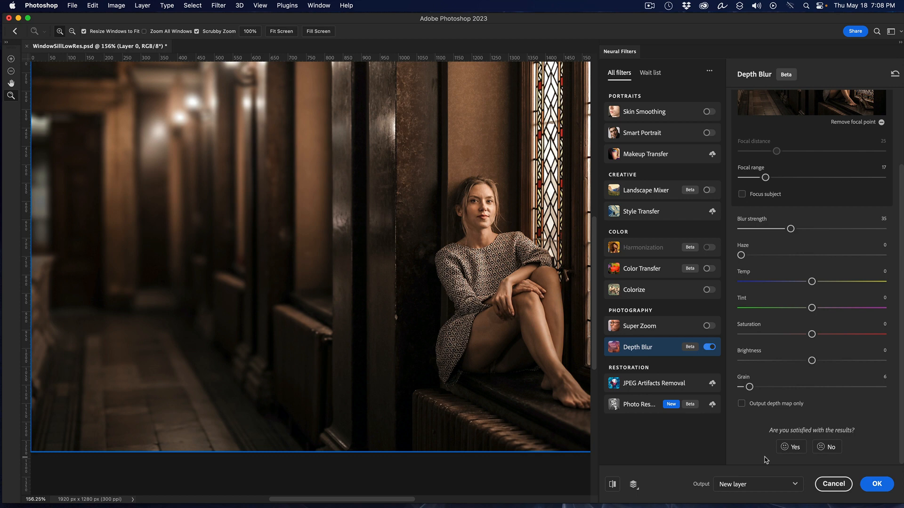
pyautogui.click(875, 485)
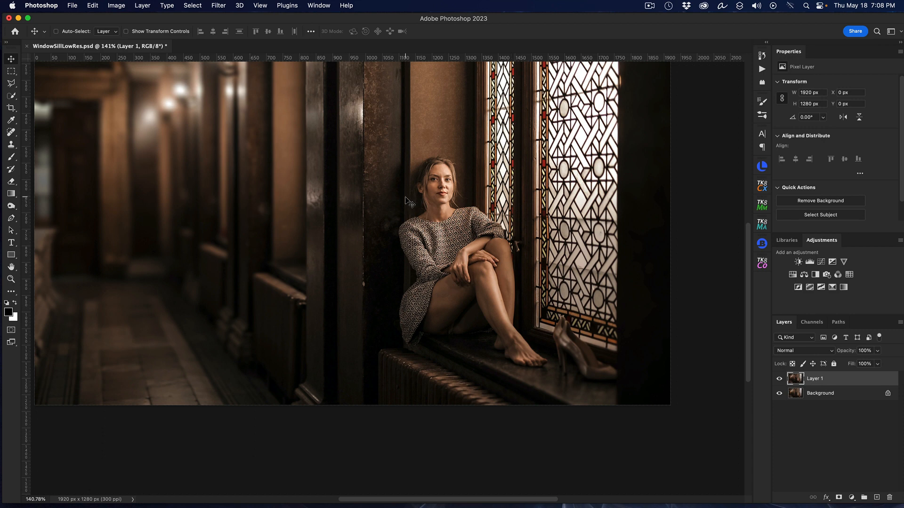
# Compare the blurred layer with the original photo twice by hiding and showing Layer 1, leaving it shown.
pyautogui.press('super+0')
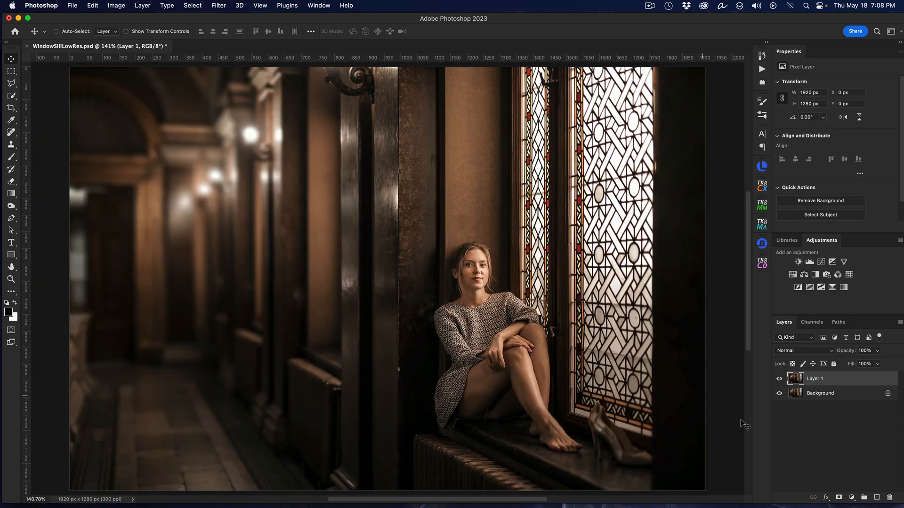
pyautogui.click(779, 380)
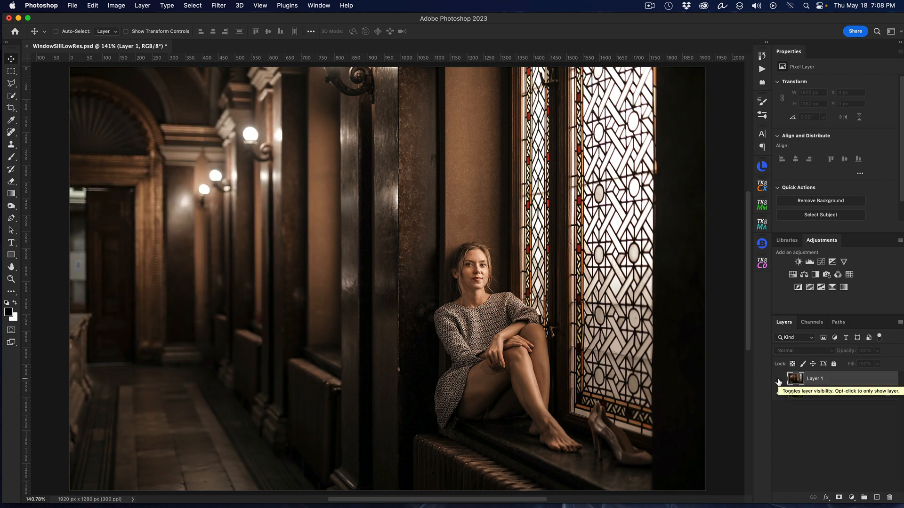
pyautogui.click(778, 379)
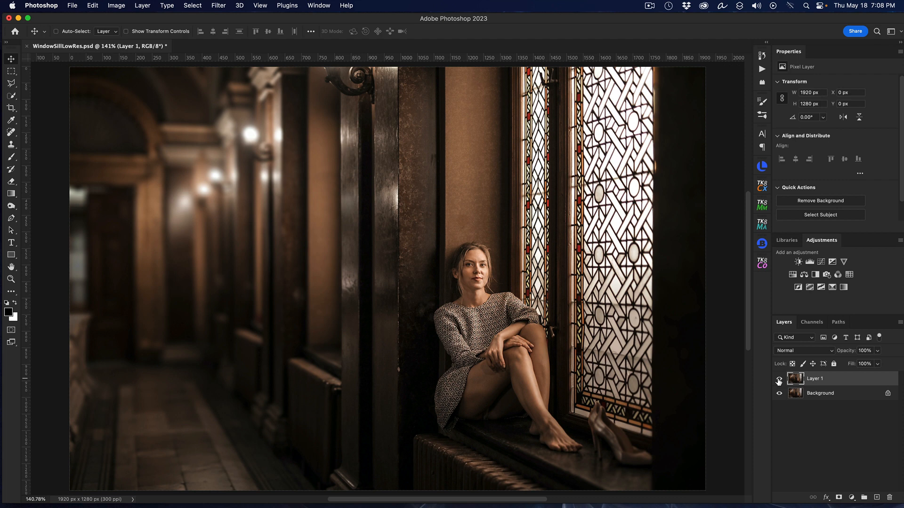
pyautogui.click(778, 379)
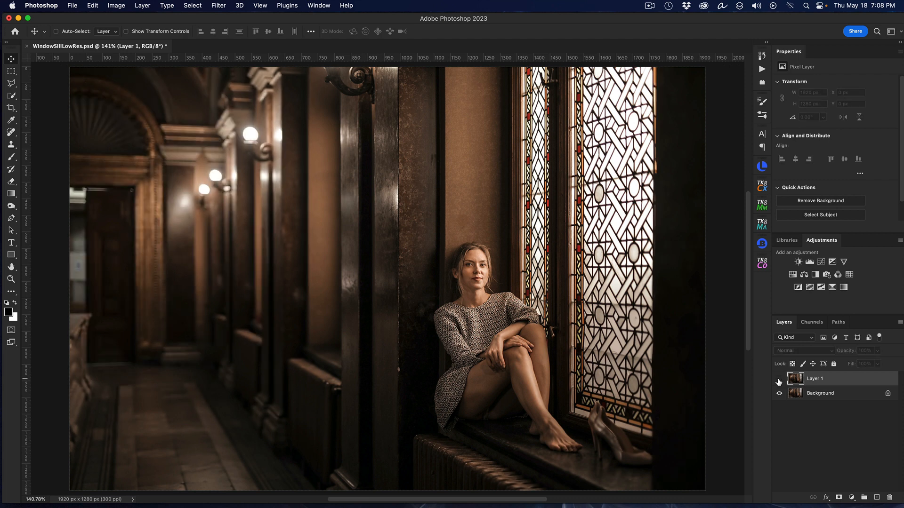
pyautogui.click(779, 380)
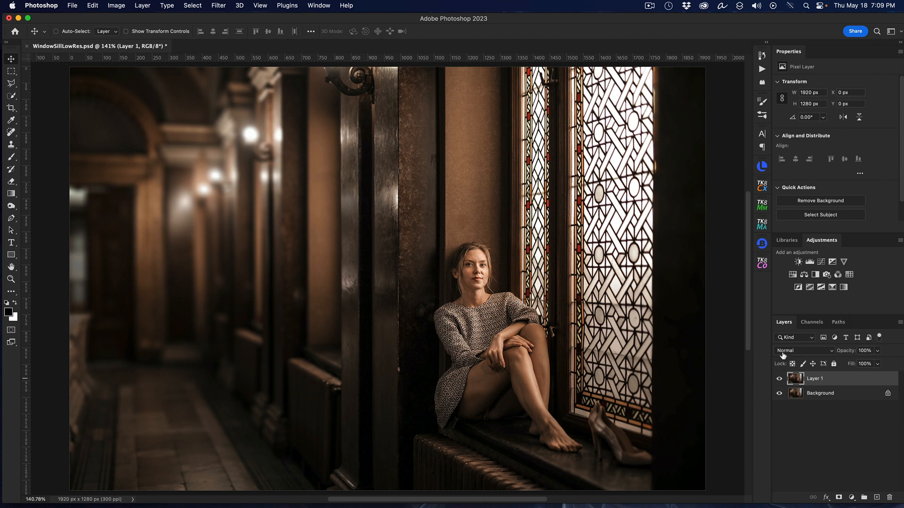
pyautogui.click(651, 7)
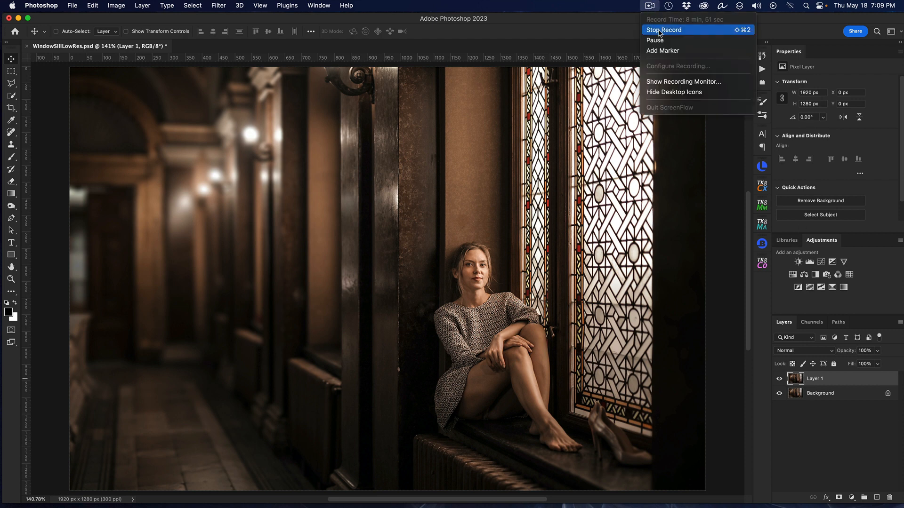